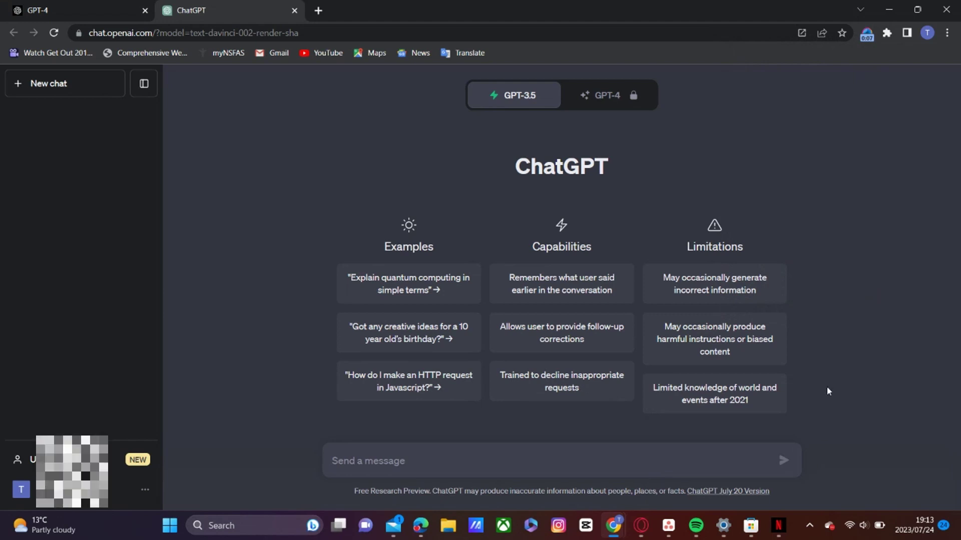
Open the browser's Privacy and security settings and check the Clear browsing data options without clearing anything.
click(947, 33)
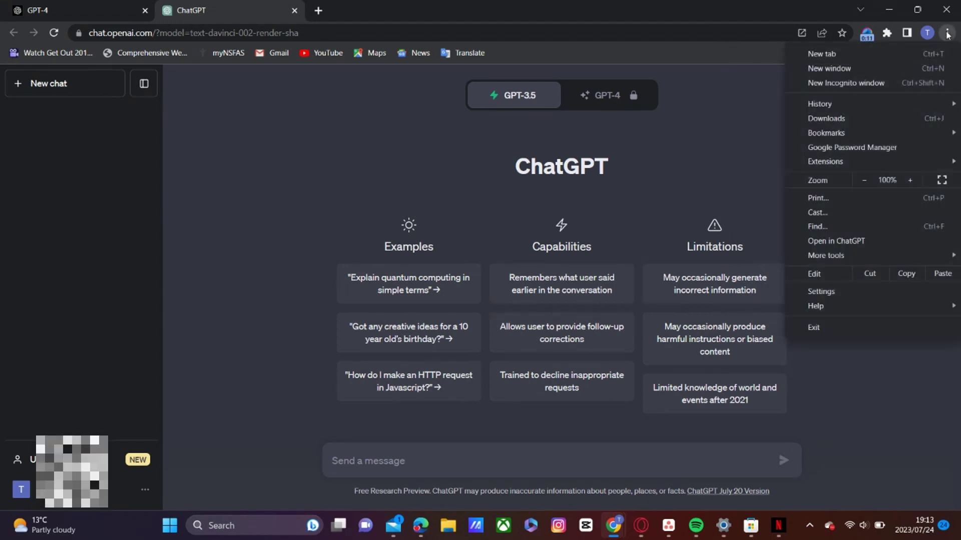
click(823, 291)
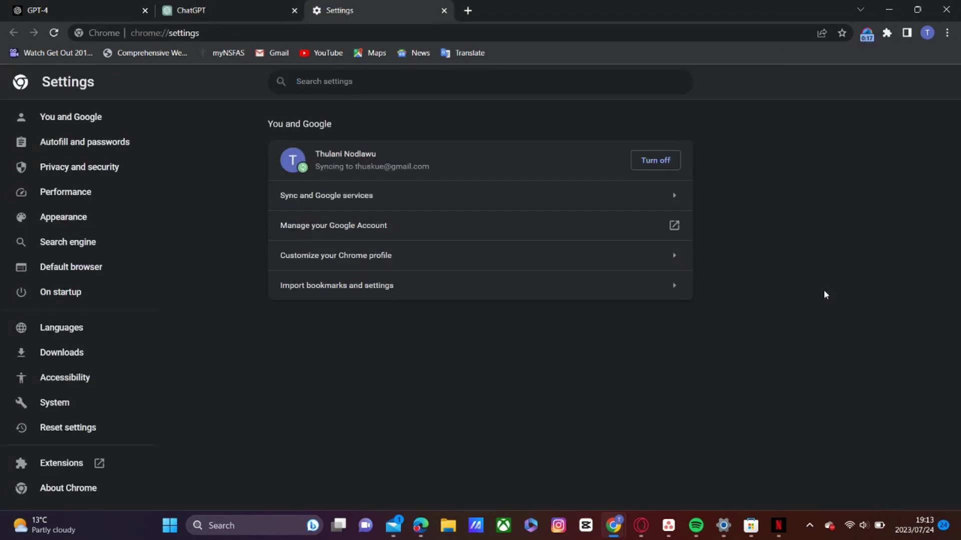
click(114, 178)
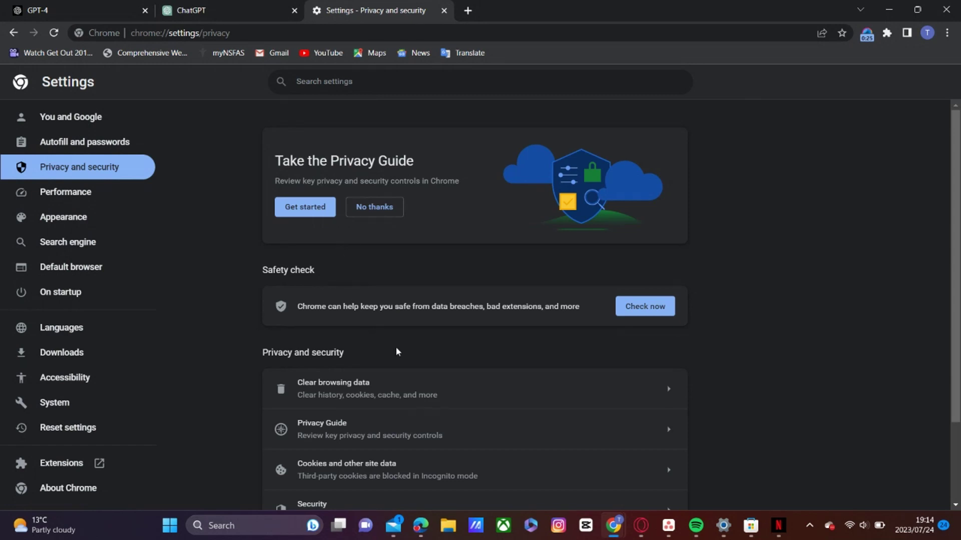
scroll(397, 350, down, 2)
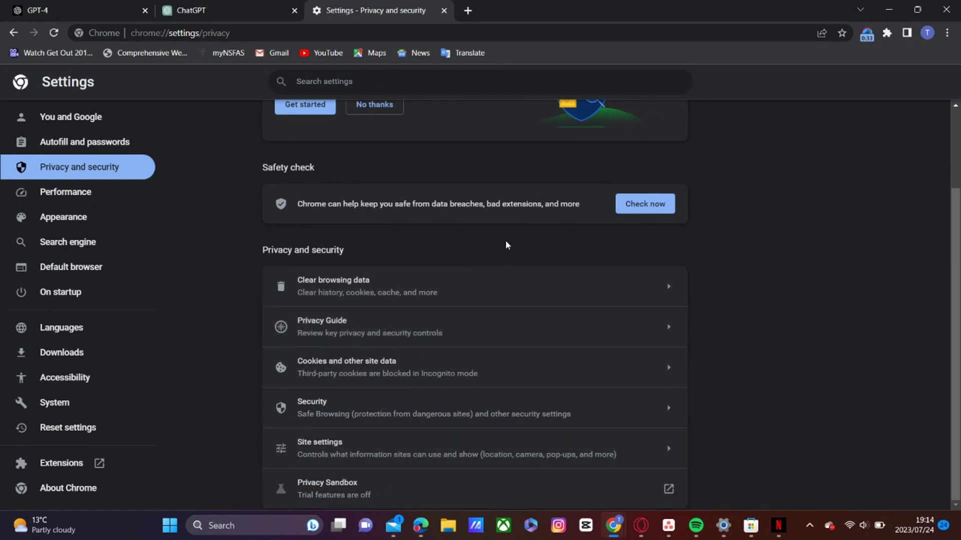
click(517, 288)
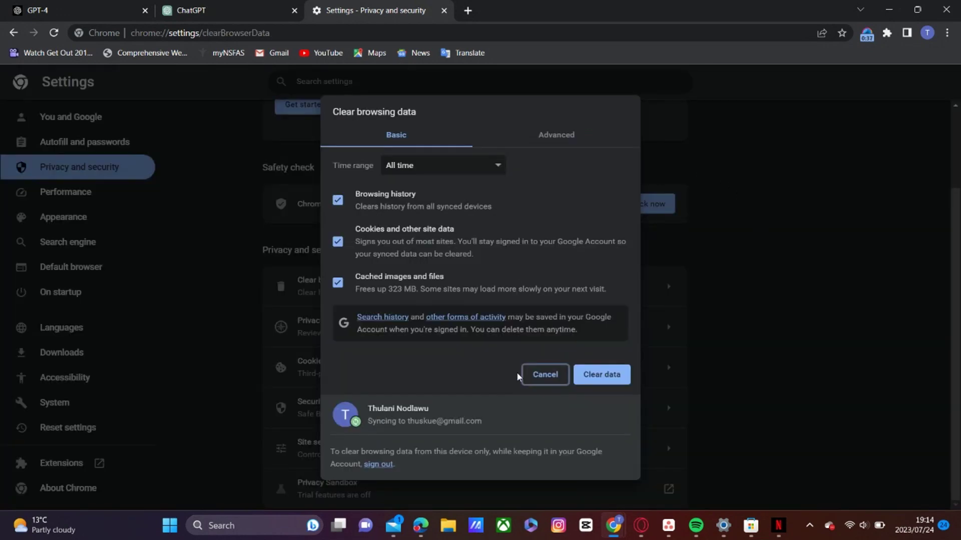
click(549, 376)
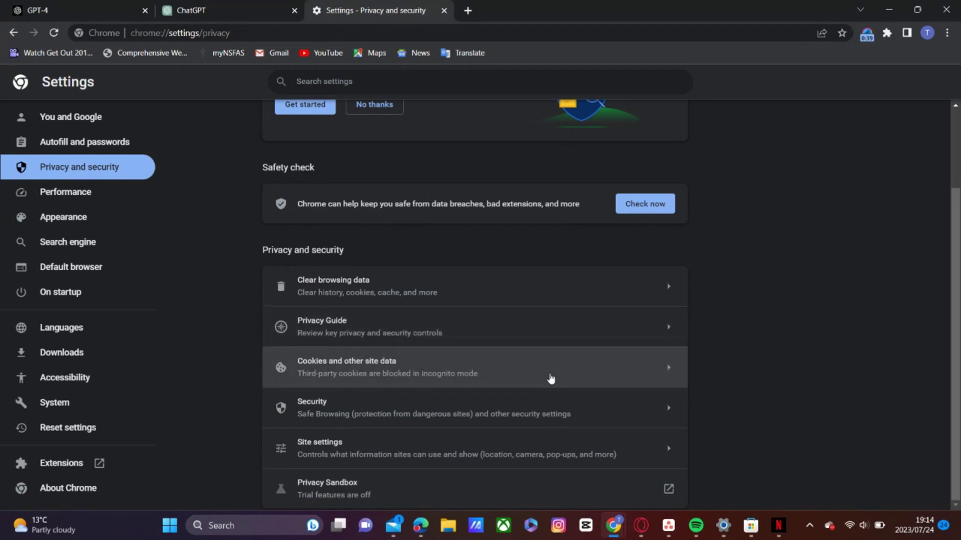
Open the Cookies and other site data settings and allow all cookies.
click(551, 379)
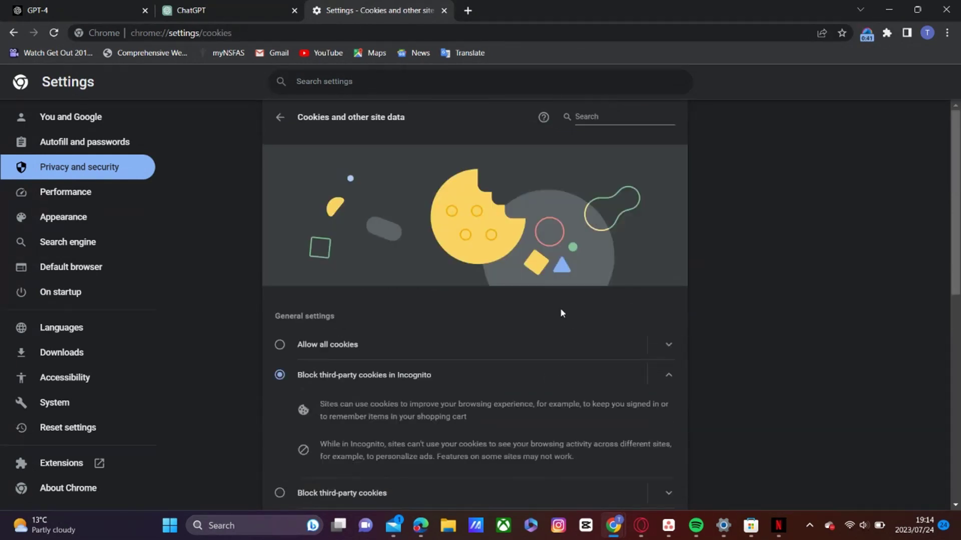
scroll(560, 310, down, 3)
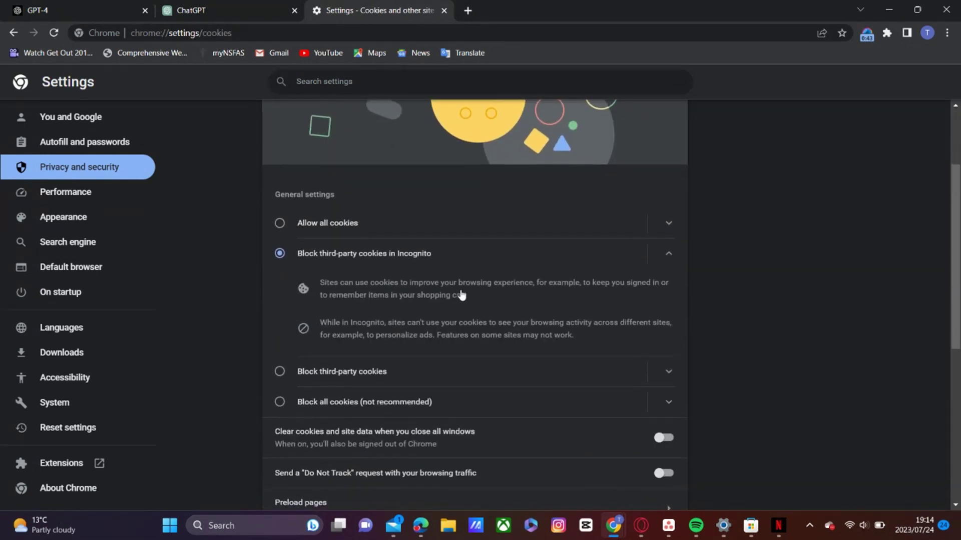
click(279, 223)
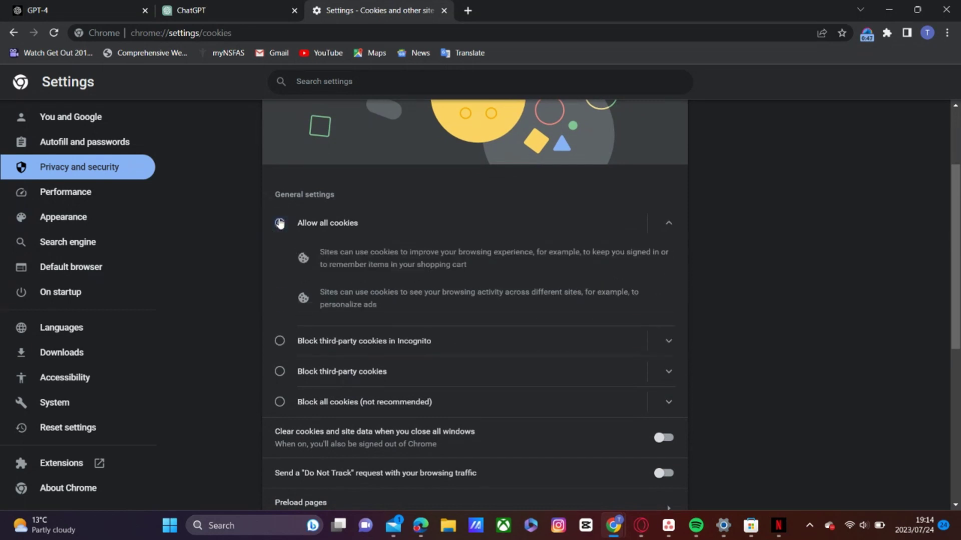
Open the list of all site data and permissions and filter the sites by "openai".
scroll(489, 356, down, 5)
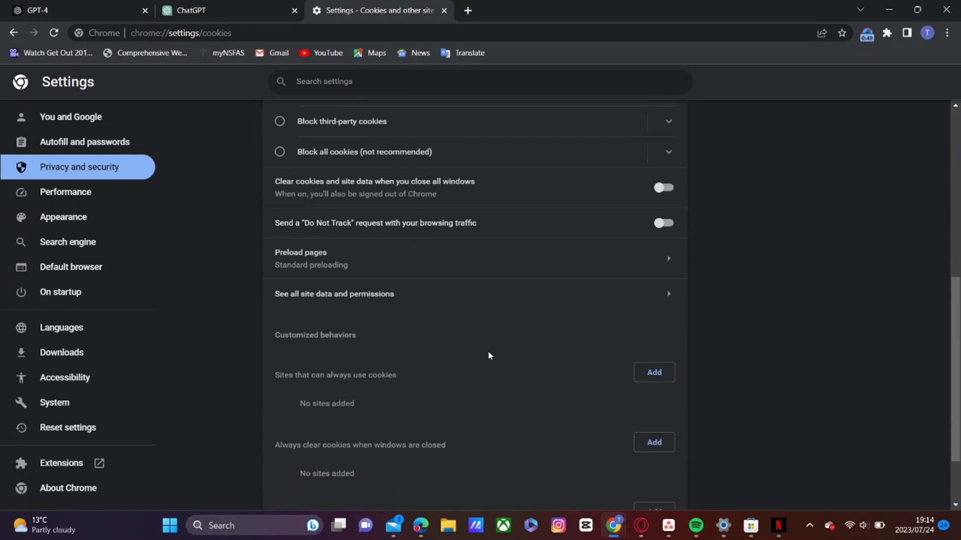
click(640, 299)
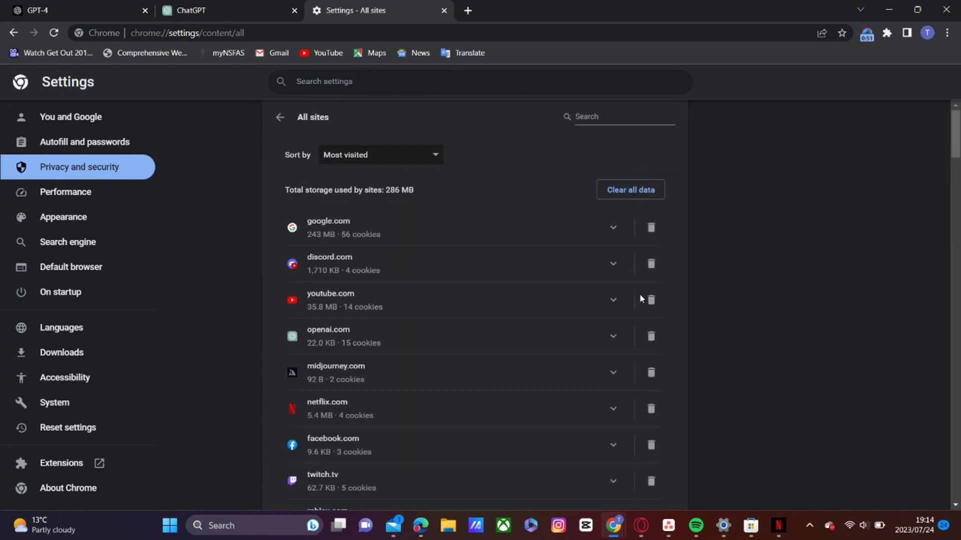
scroll(560, 331, down, 5)
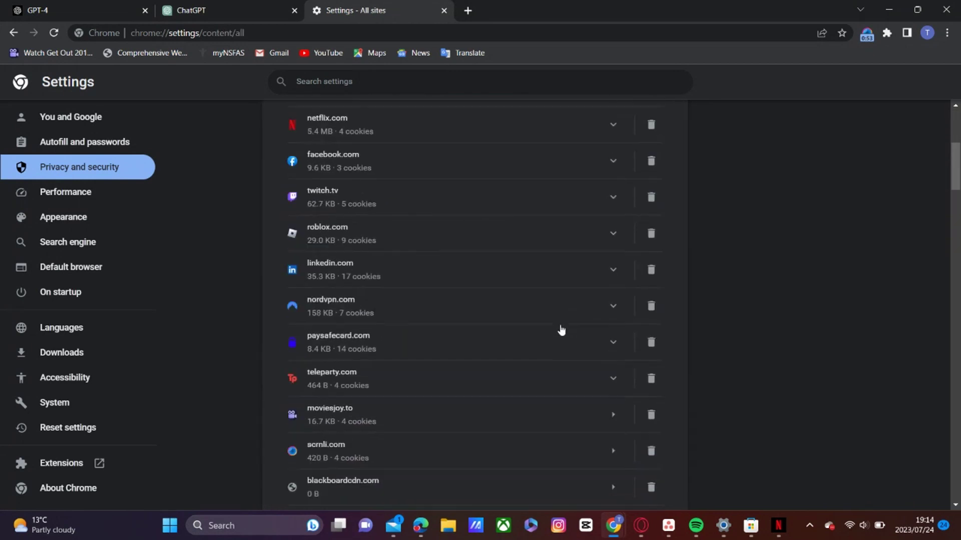
scroll(561, 330, down, 1)
scroll(561, 331, up, 7)
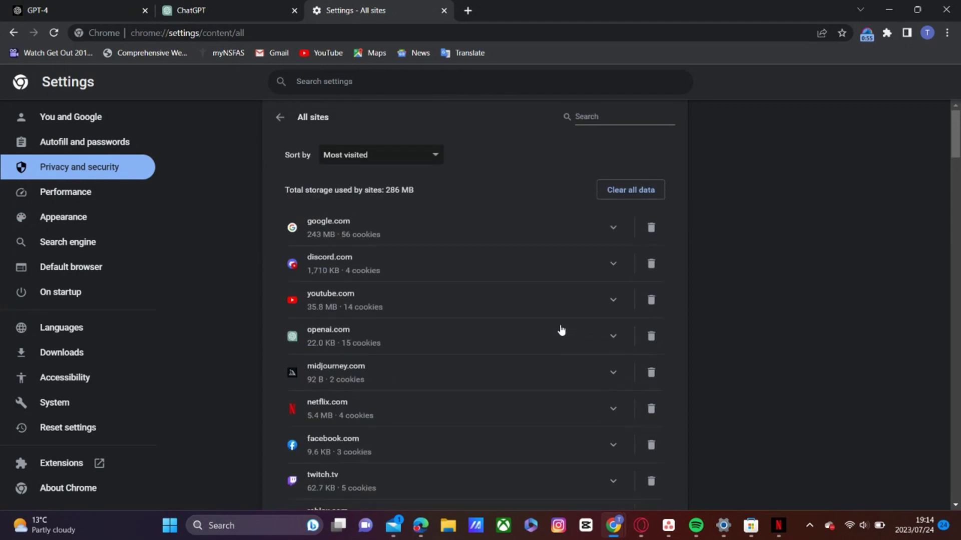
click(613, 117)
text(open)
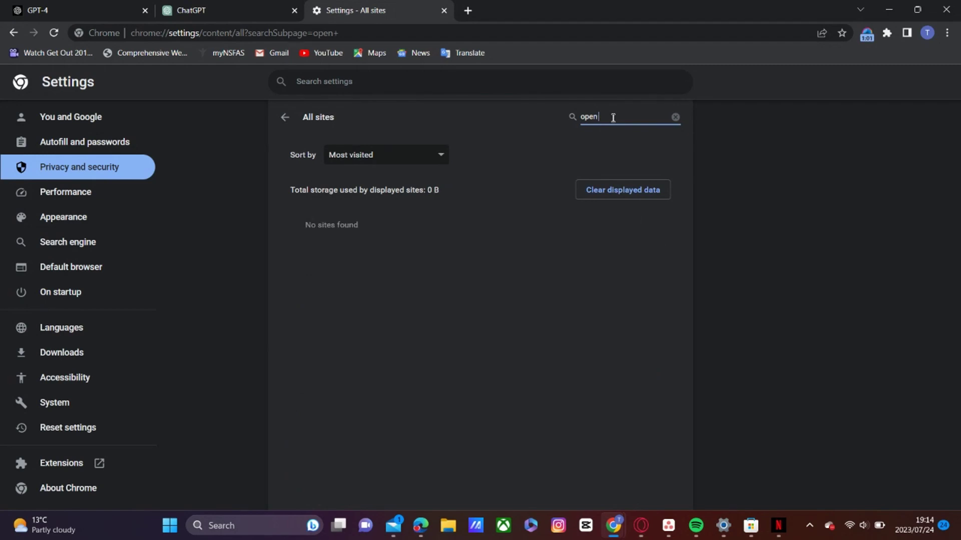
key(BackSpace)
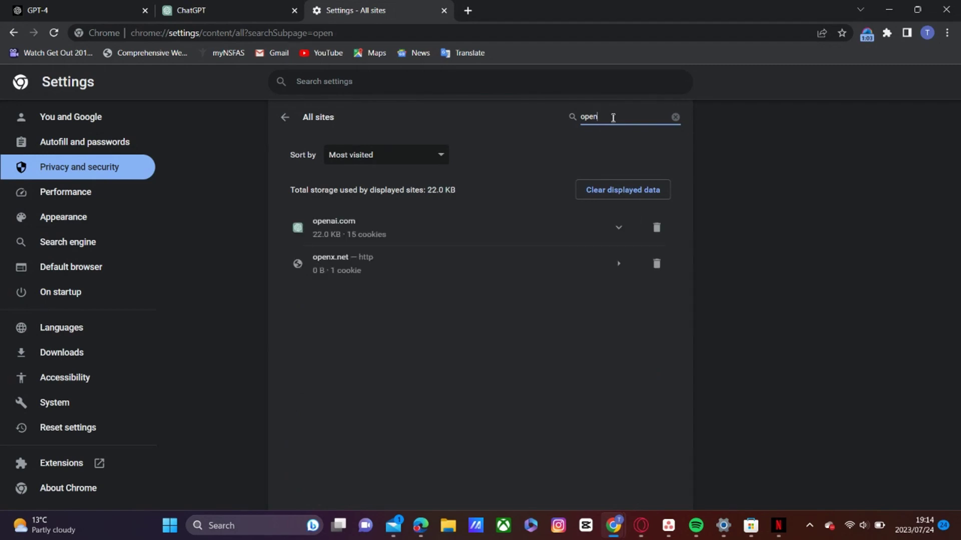
text(ai)
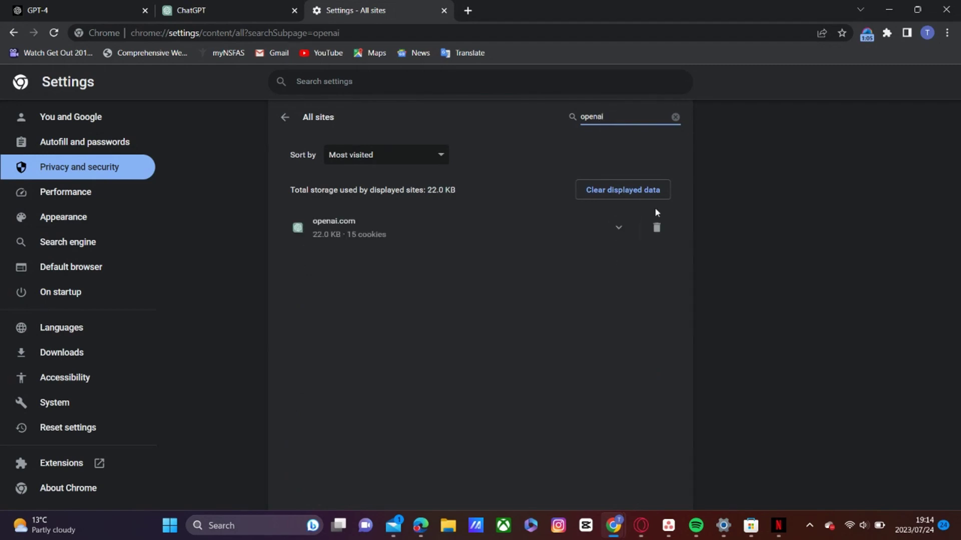
Expand the openai.com entry and clear the stored data of the displayed sites.
click(616, 239)
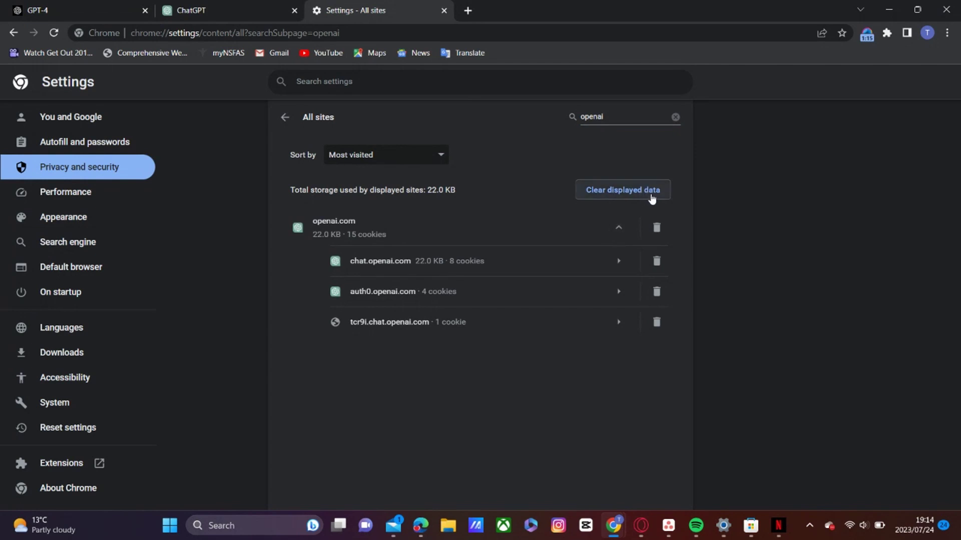
click(651, 197)
click(607, 337)
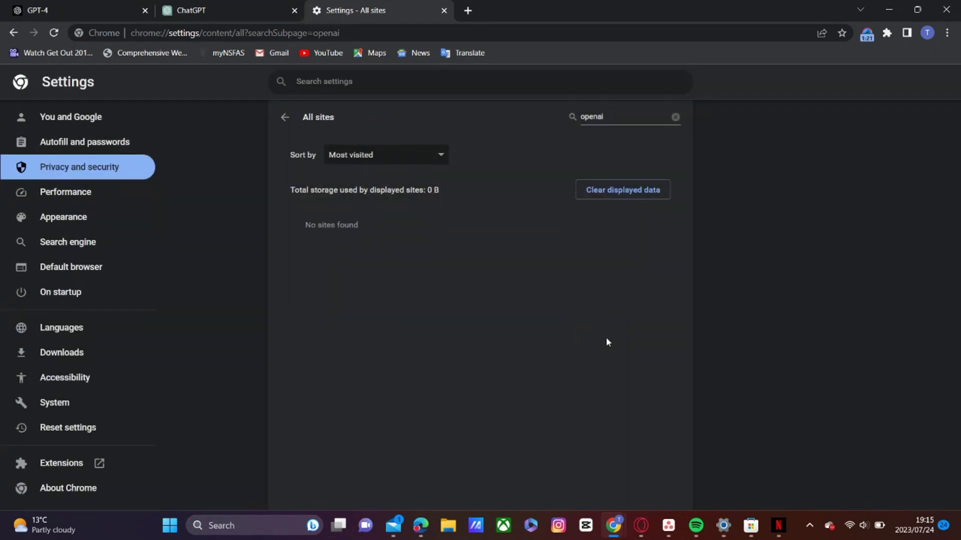
Return to the ChatGPT page and start a message reading "how to make ice cream.".
click(201, 12)
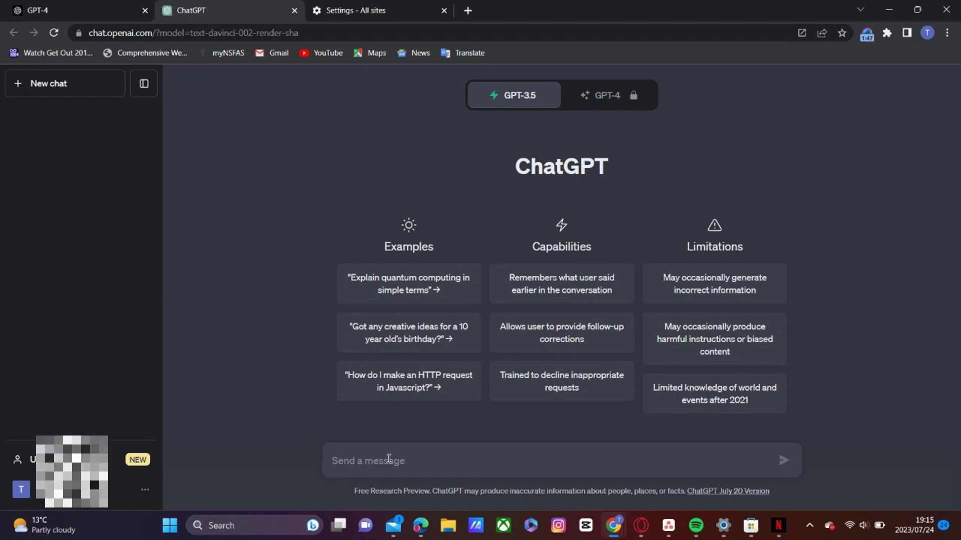
text(how )
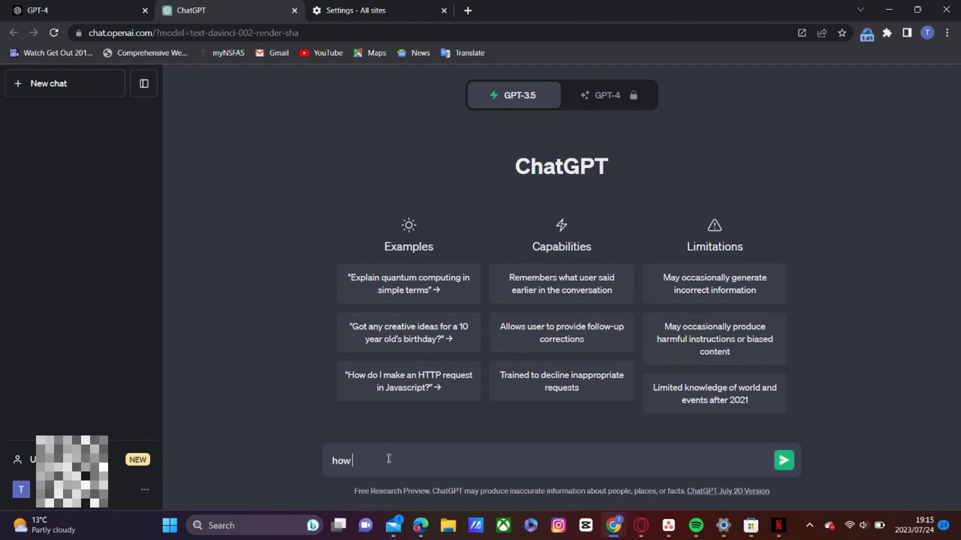
text(to )
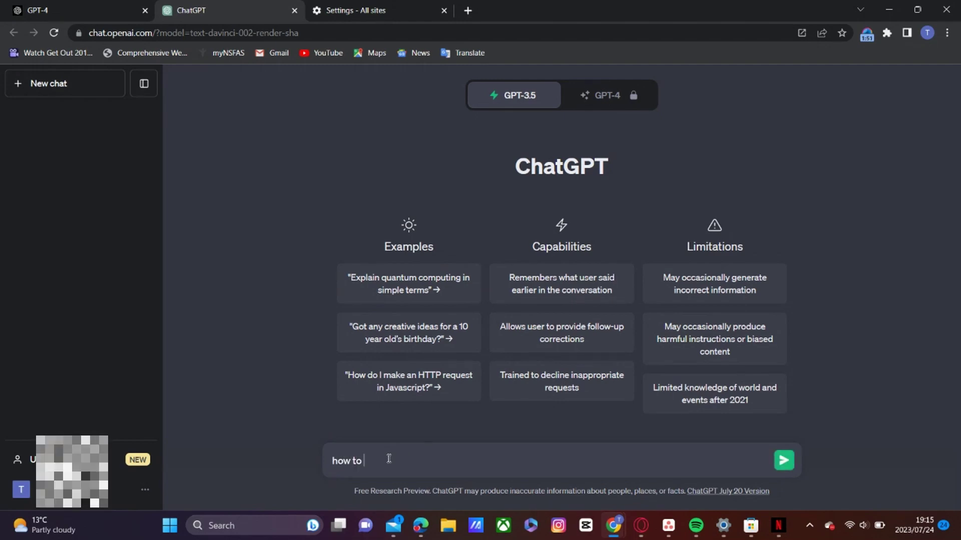
text(make ice cr)
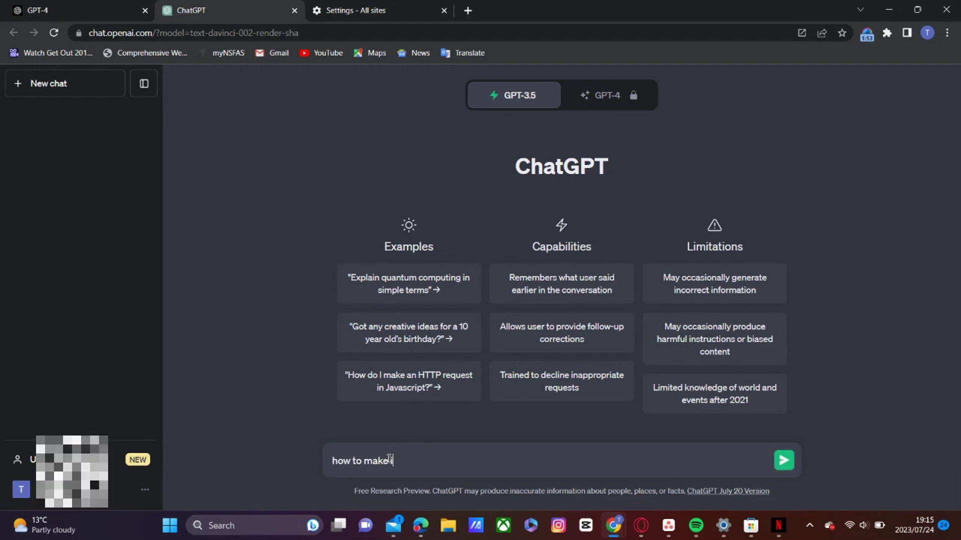
text(eam.)
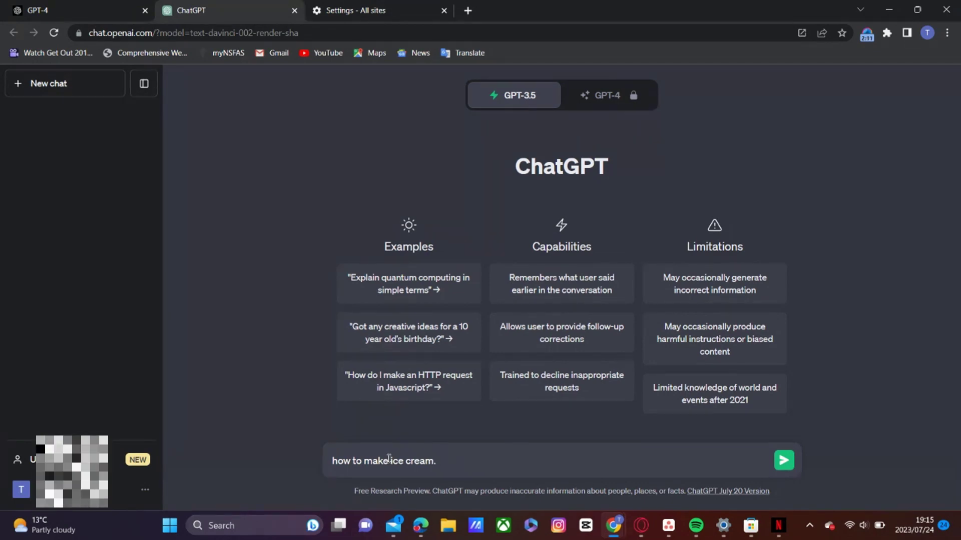
Extend the message with "Generate the response in 2 parts" after the ice cream question.
text(G)
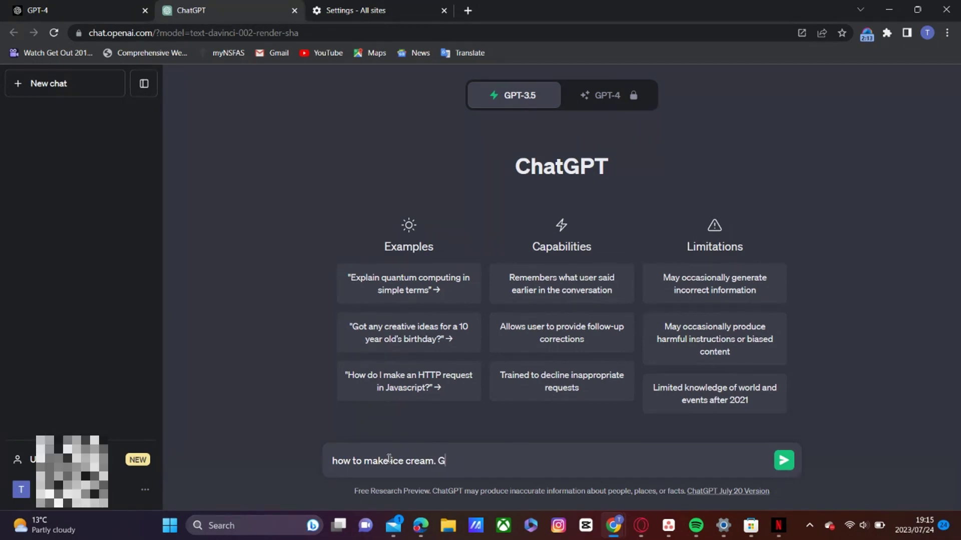
key(Left)
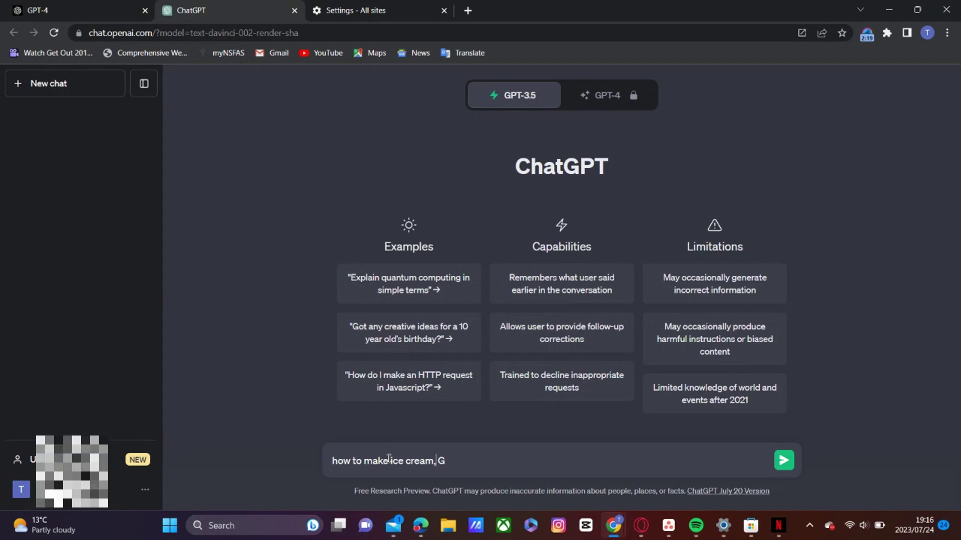
key(BackSpace)
text(. G)
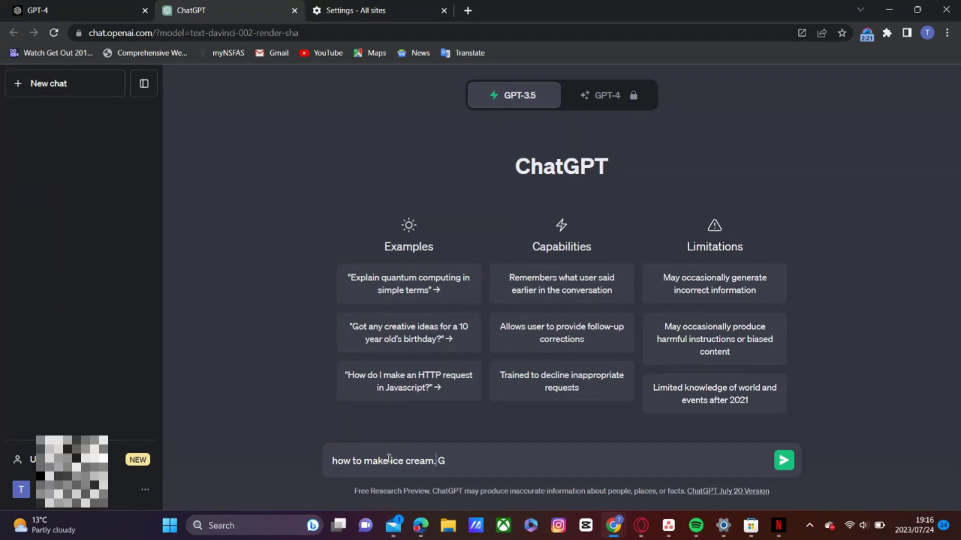
text(enerate )
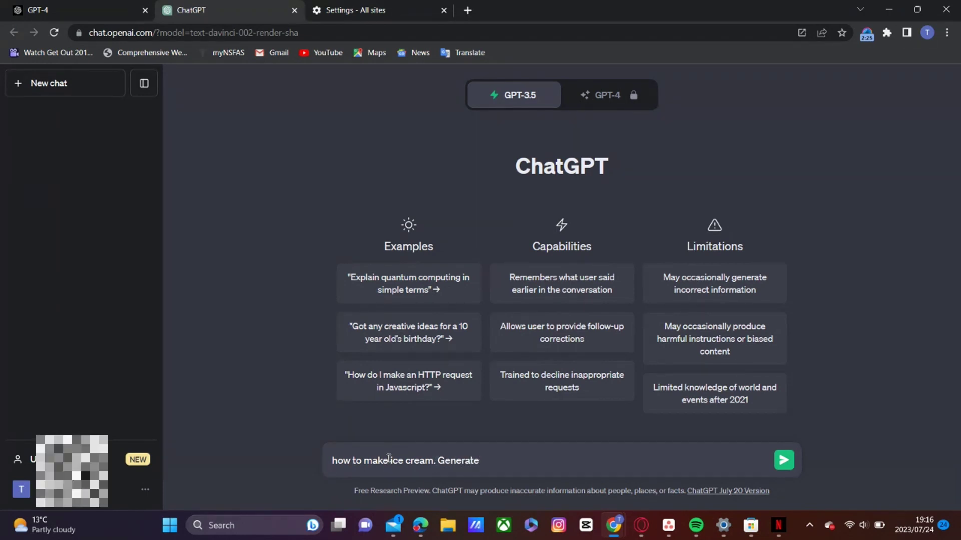
text(re)
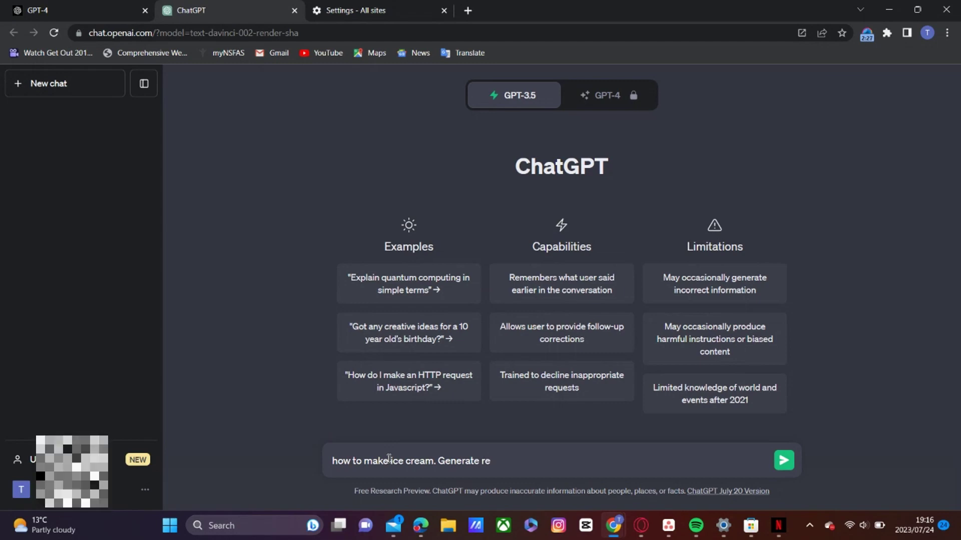
key(BackSpace)
key(BackSpace)
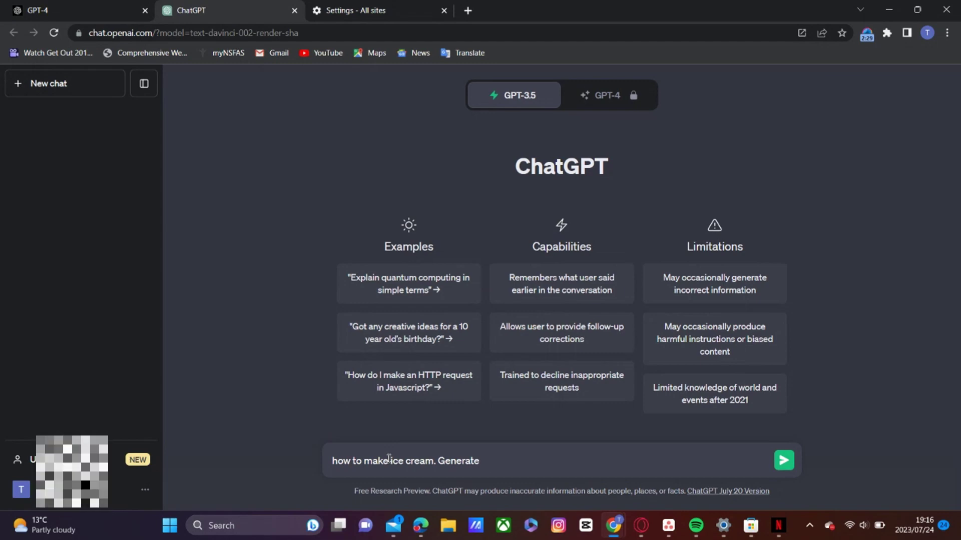
text(the r)
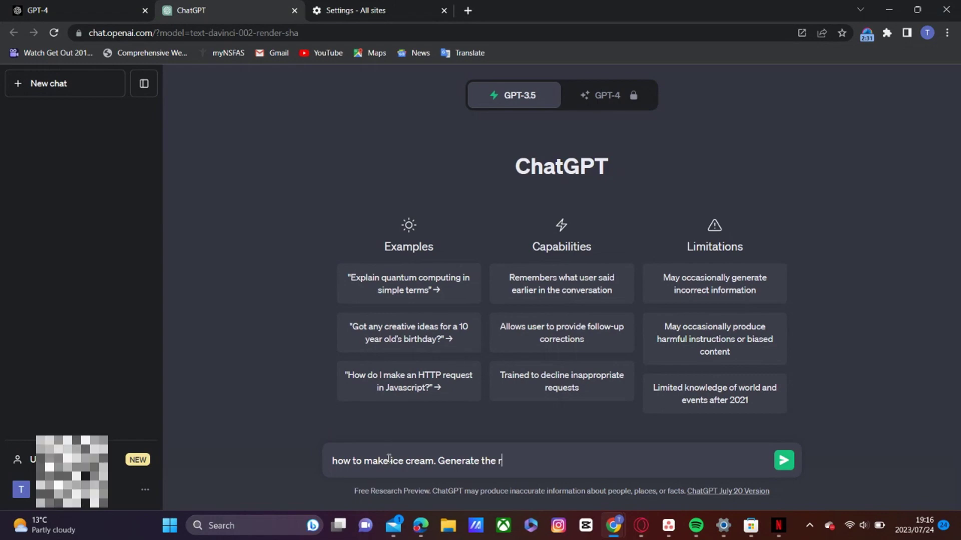
text(esponse in t)
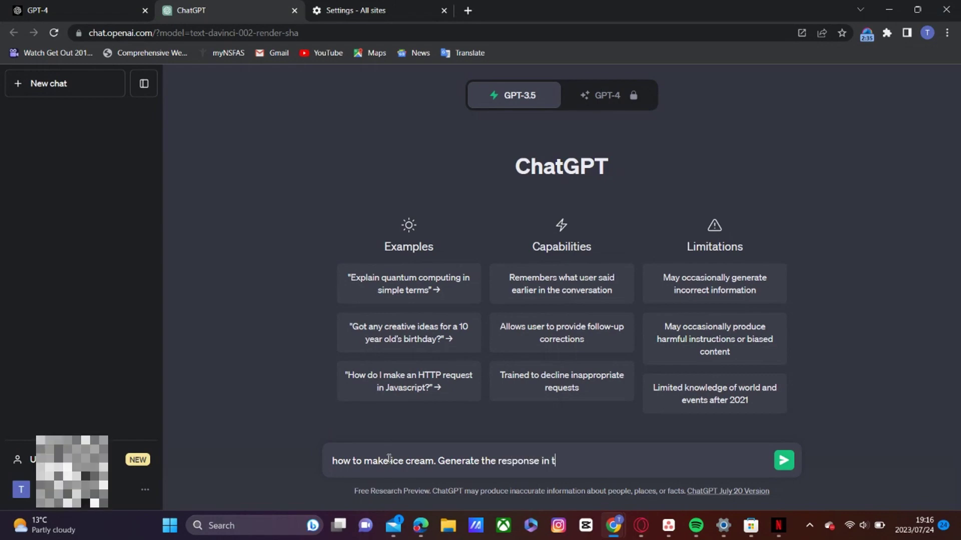
key(BackSpace)
text(2 parts)
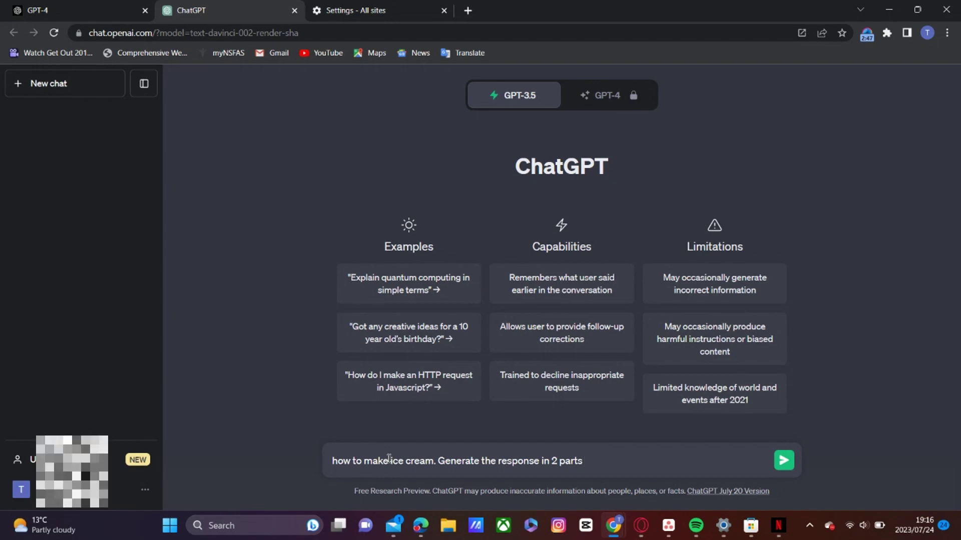
Continue the message after "in 2 parts" with ", when the first part is finished".
text(, wh)
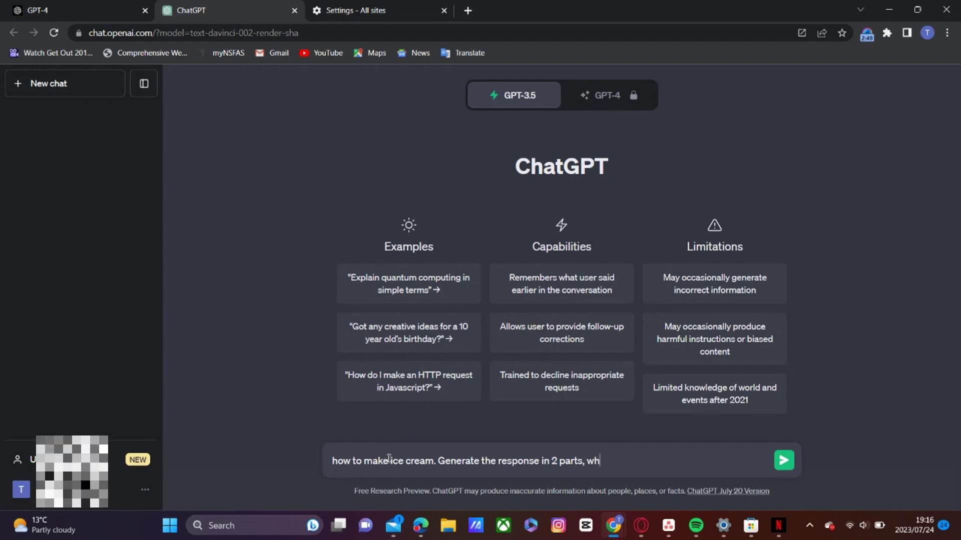
text(en the fir)
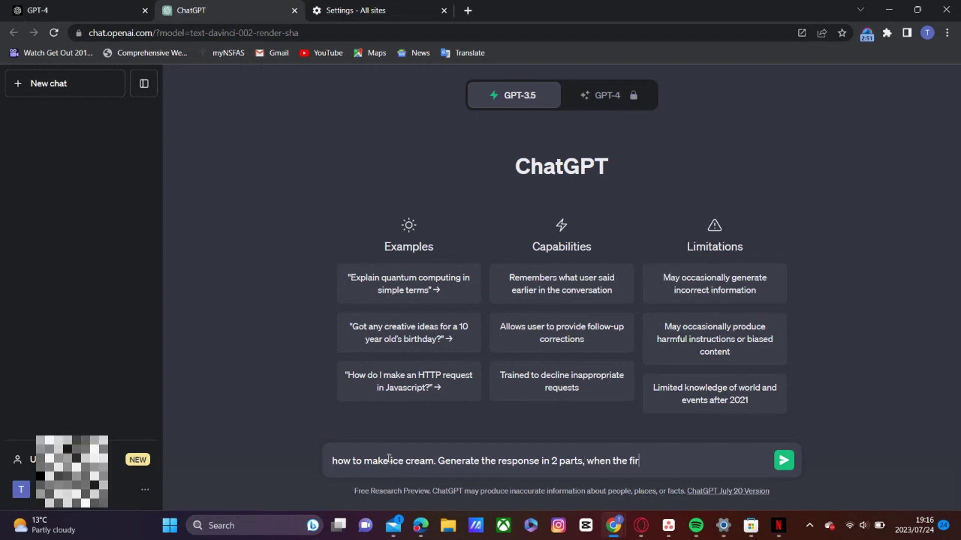
text(st part i)
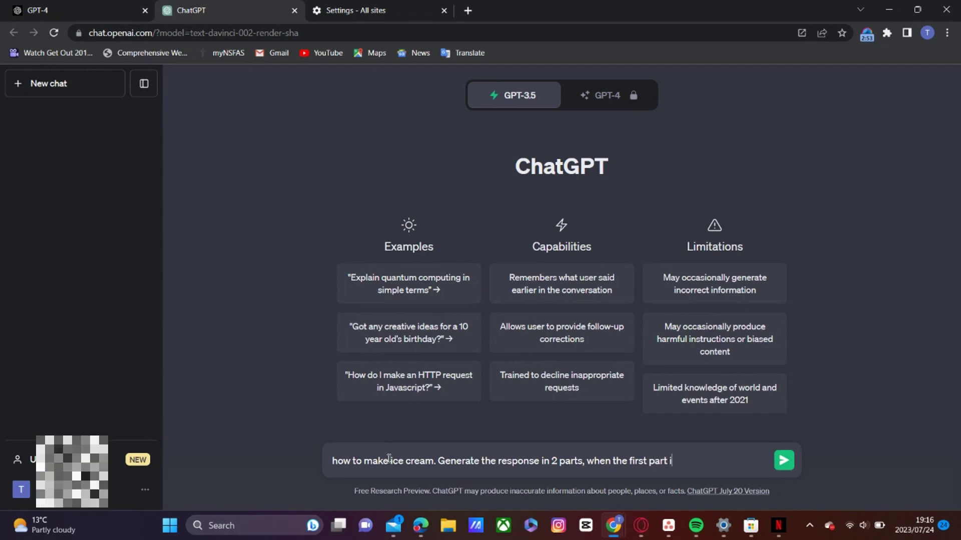
text(s finished)
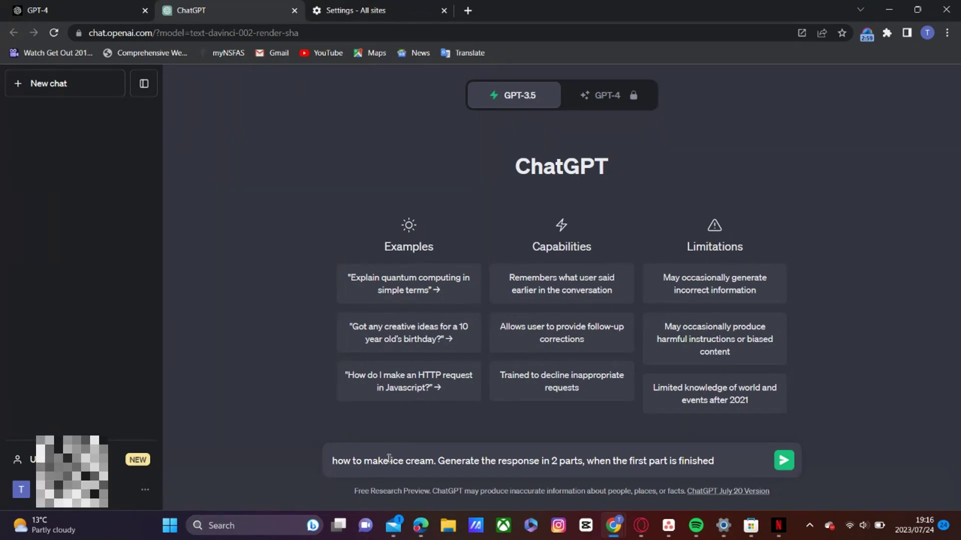
Add the instruction ", ask me " are you ready for the 2nd part?"" to the message.
text(, ask me)
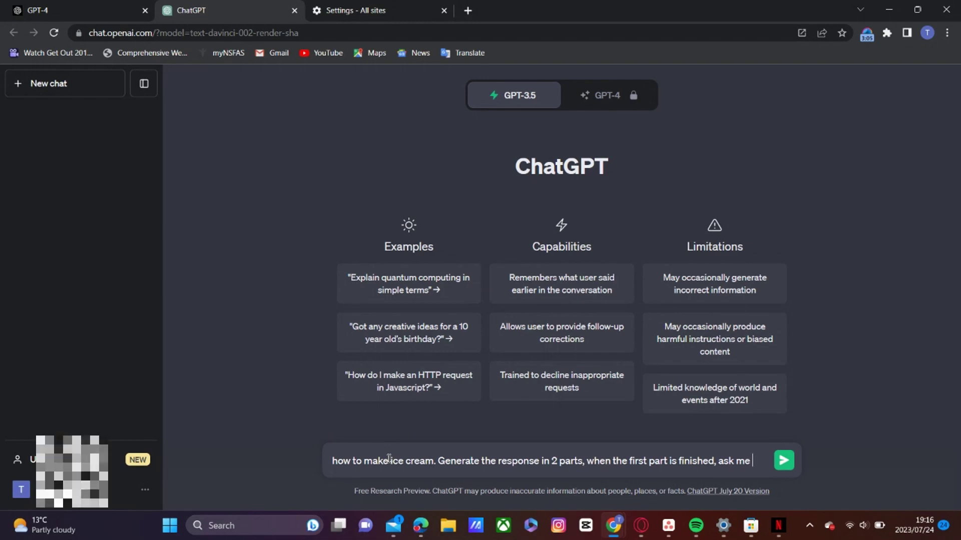
text( " a)
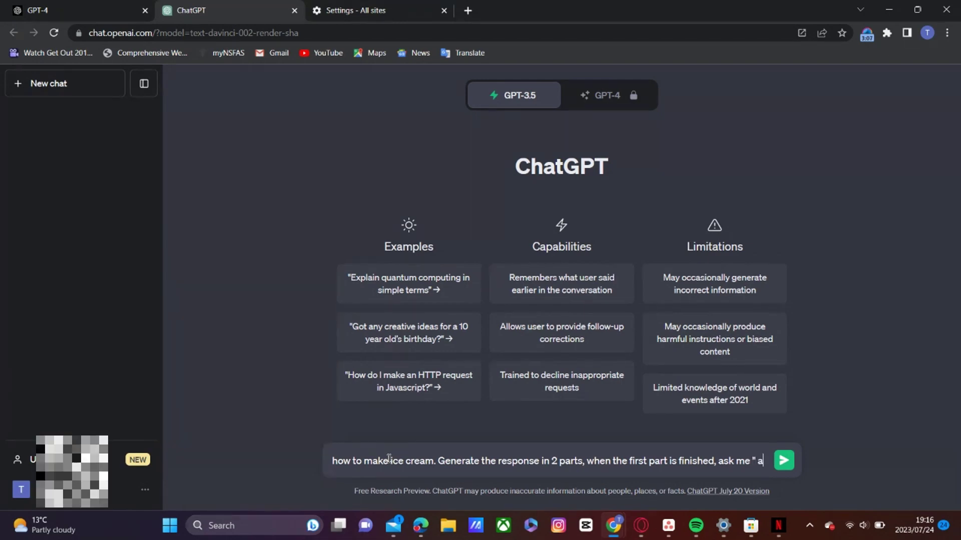
text(re y)
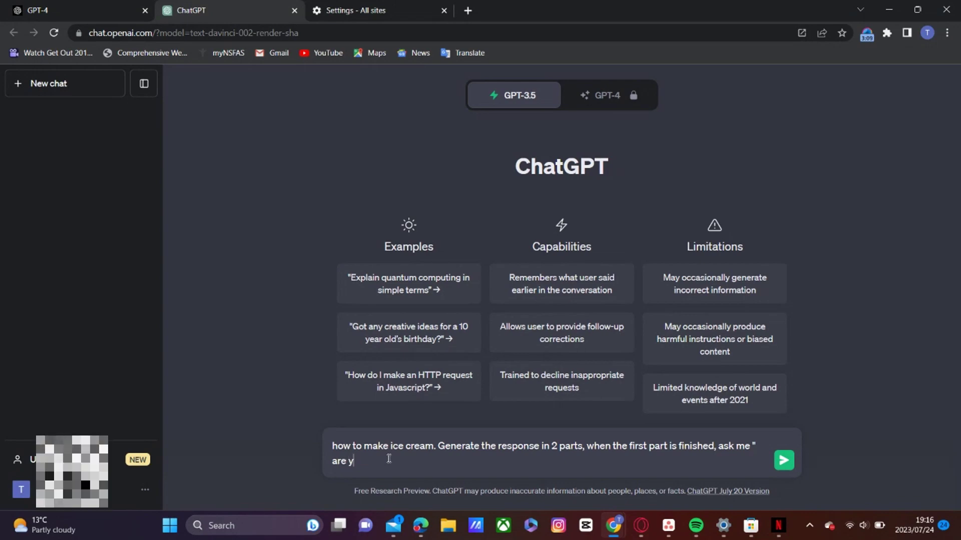
text(ou ready)
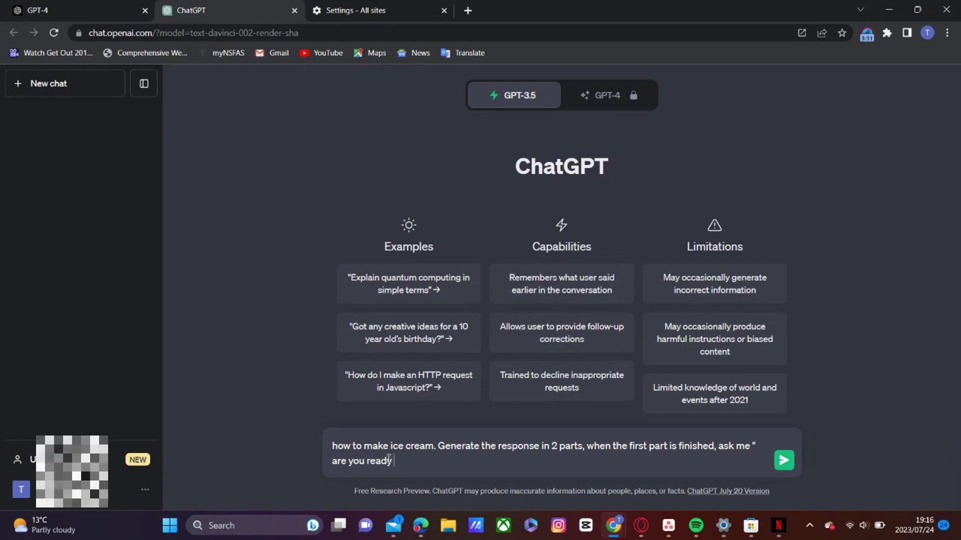
text( for)
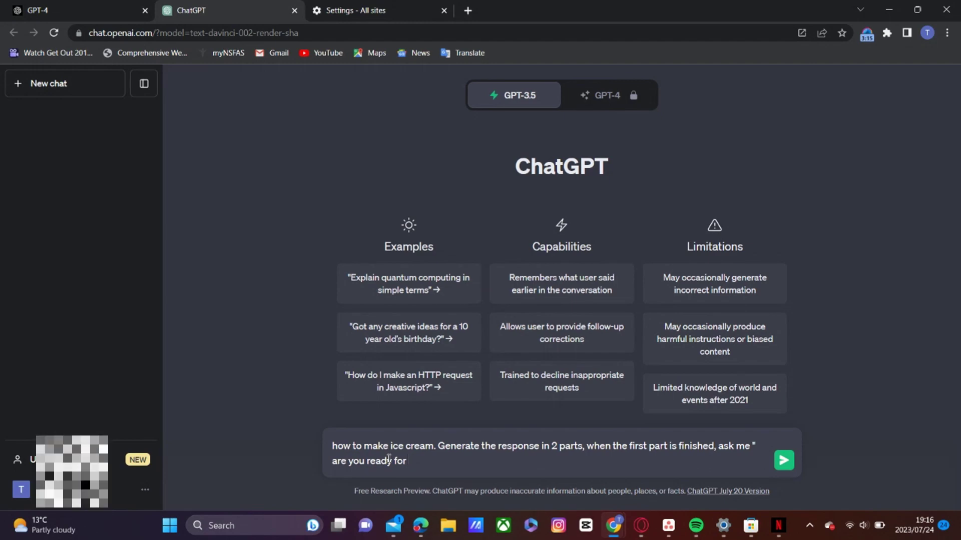
text( the )
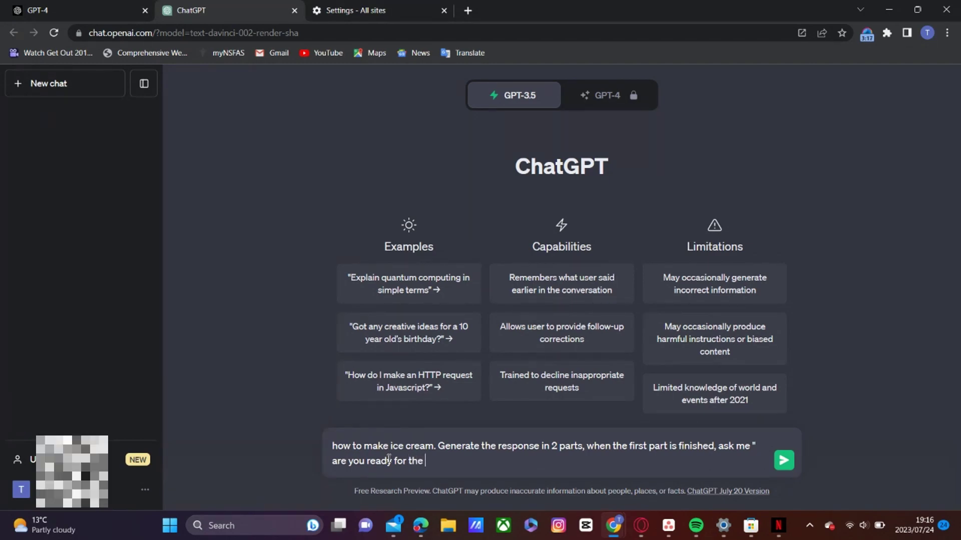
text(2nd part)
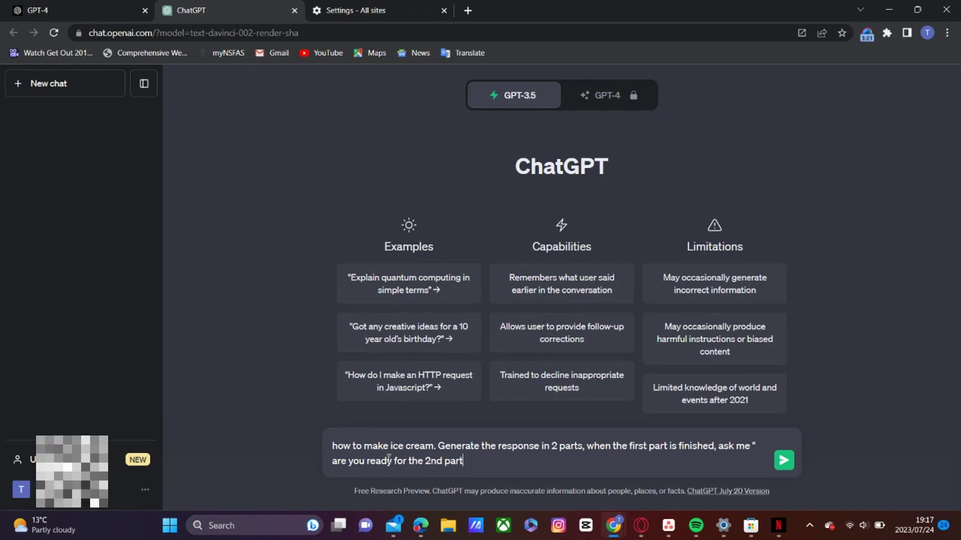
text(?)
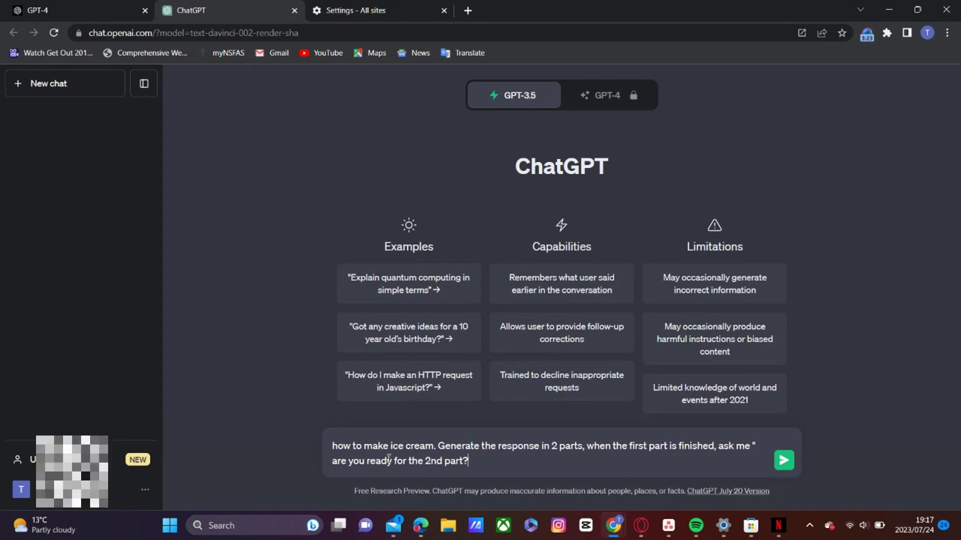
text(")
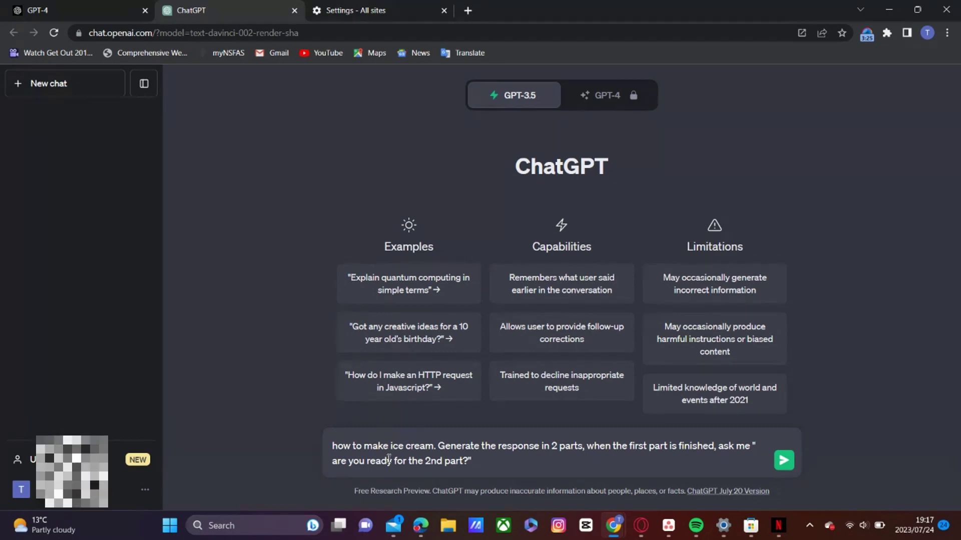
Complete the message with "and wait for me to write "yes"" and send it.
text(a)
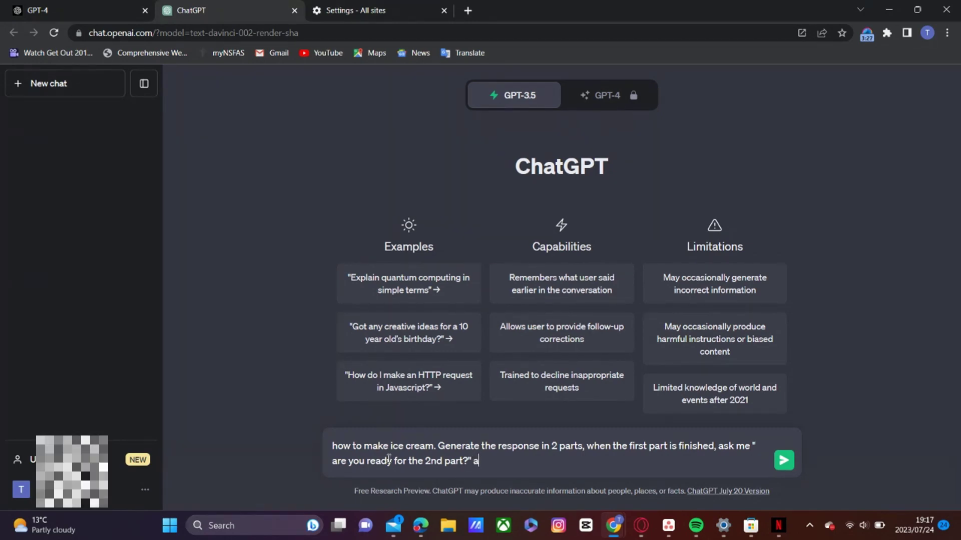
text(nd wait for)
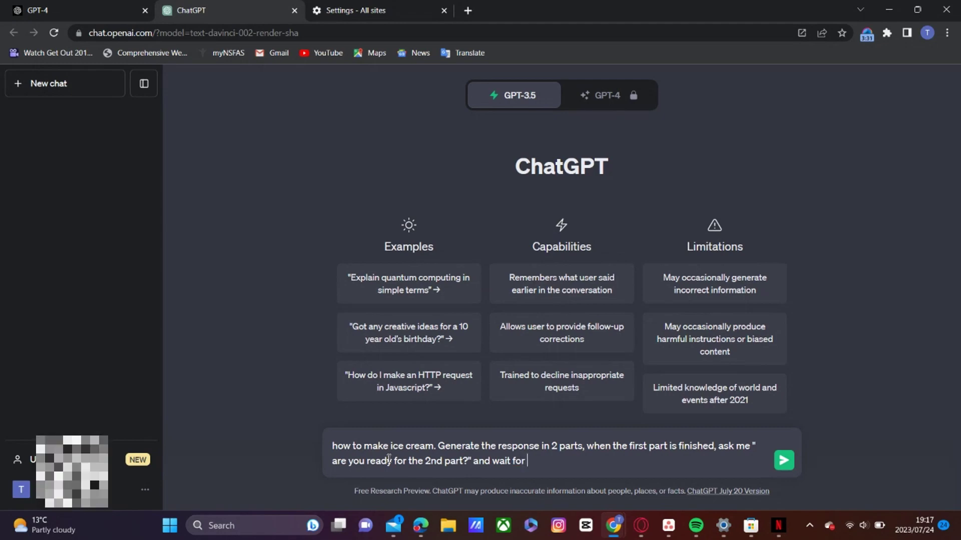
text( ,)
text(me to )
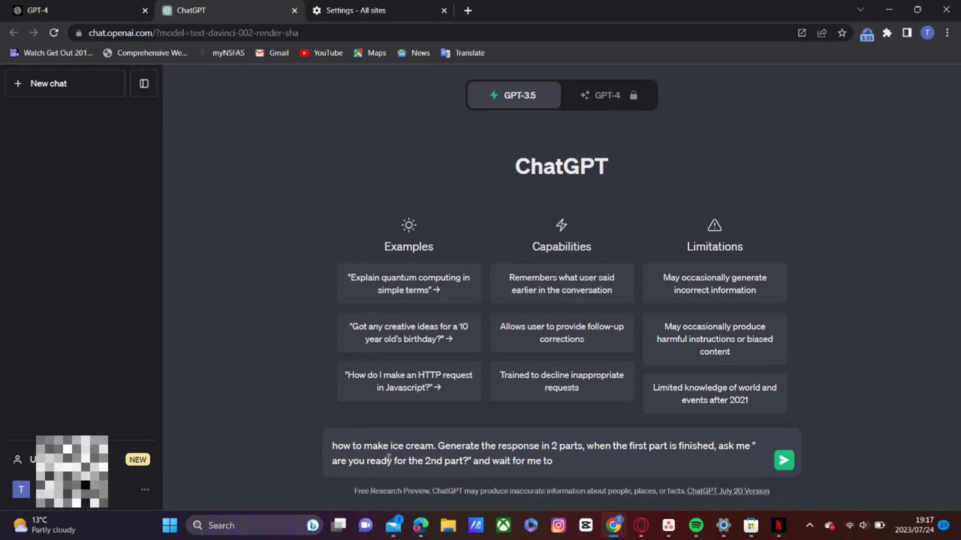
text(wr)
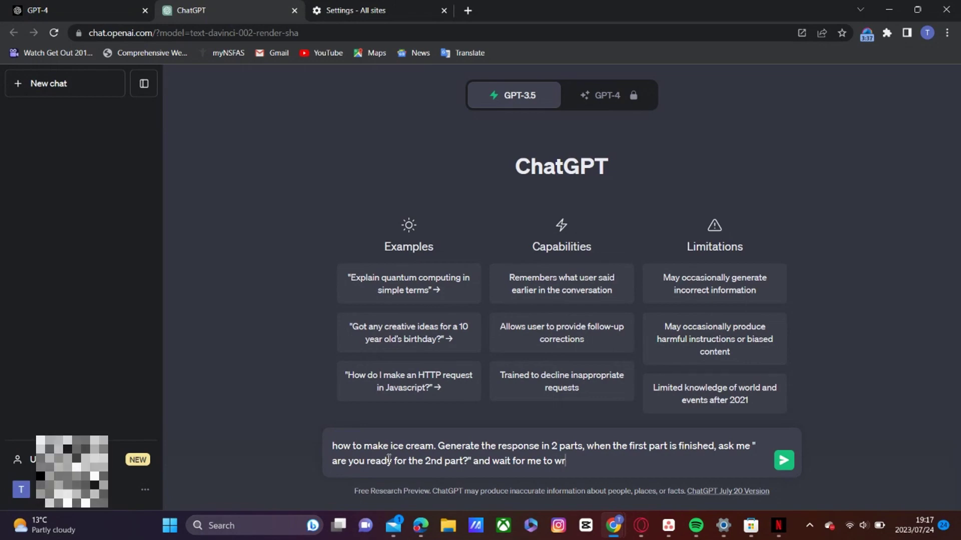
text(ite )
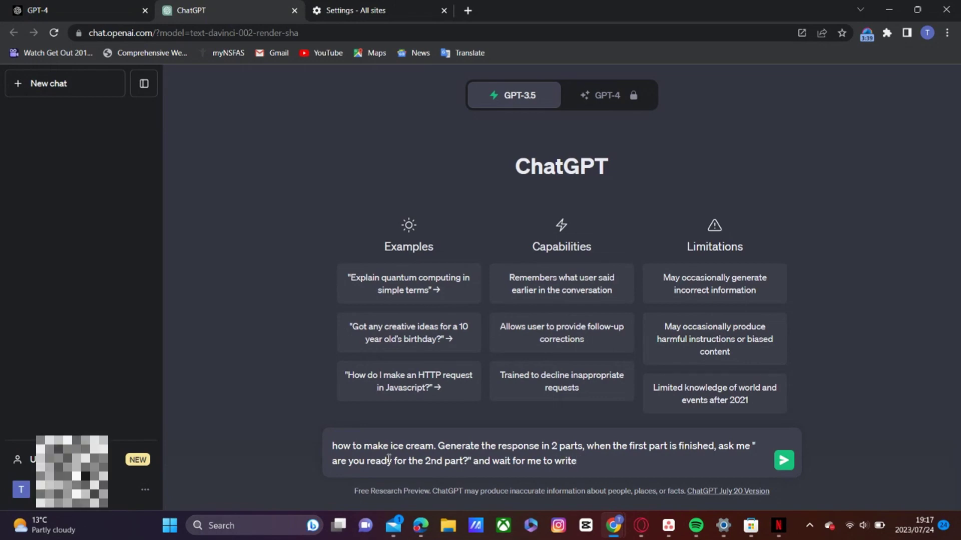
text("yes)
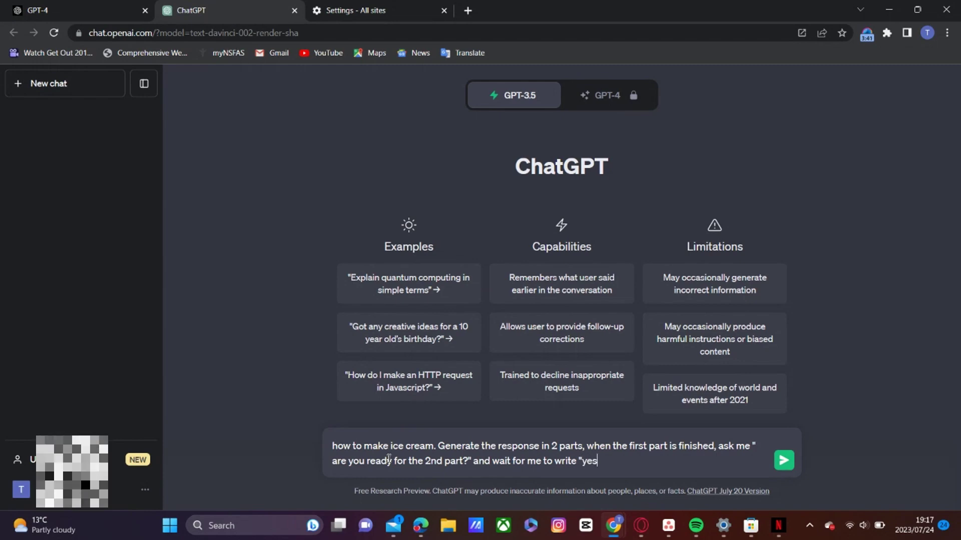
text(")
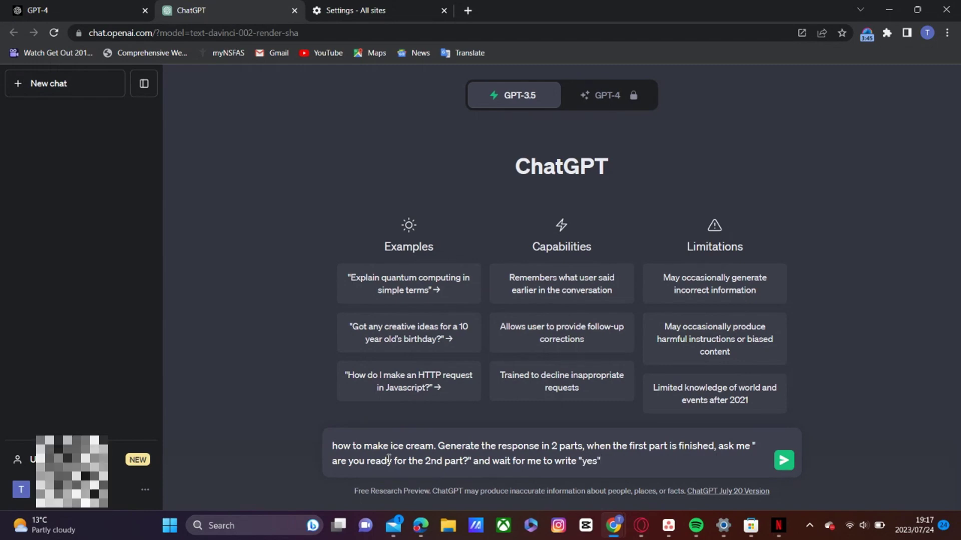
key(Return)
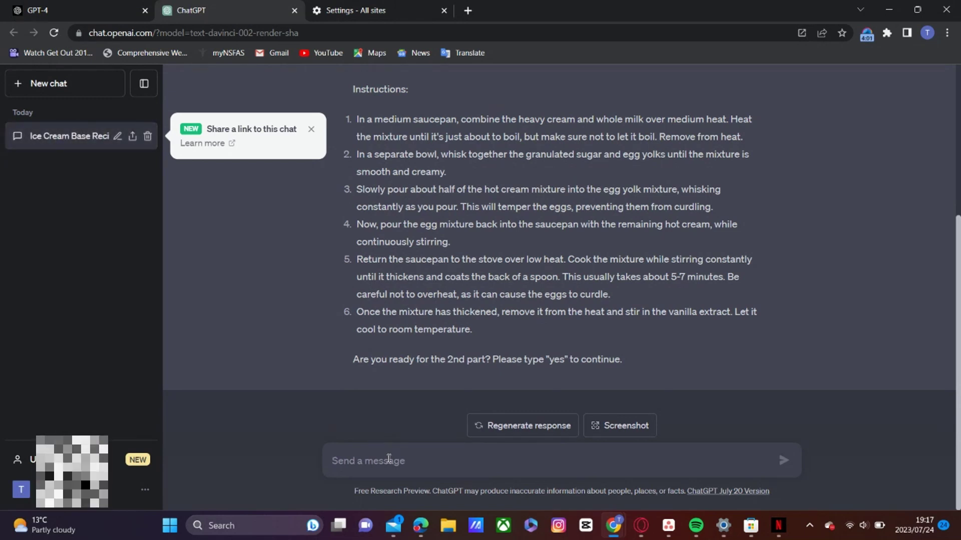
Reply "yes" to get the second part of the ice cream response.
text(yes)
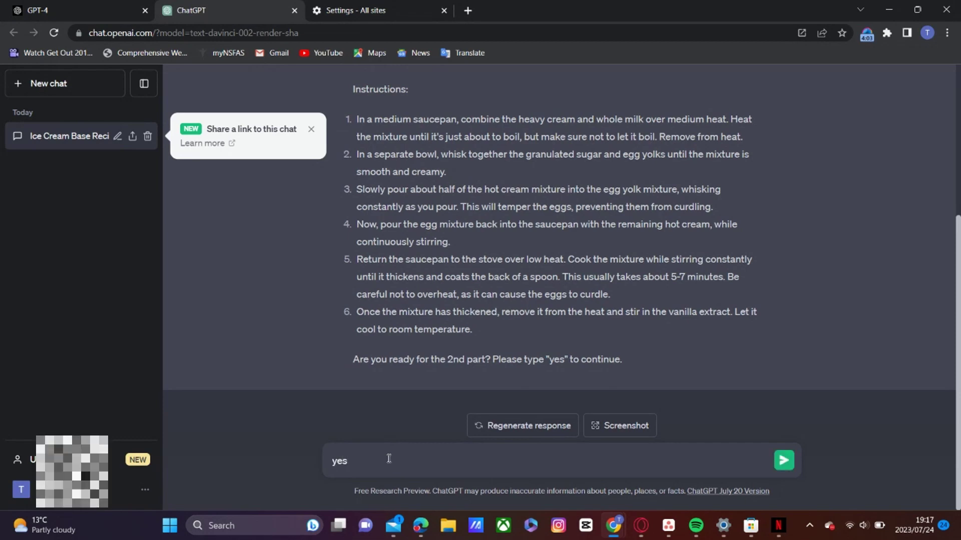
key(Return)
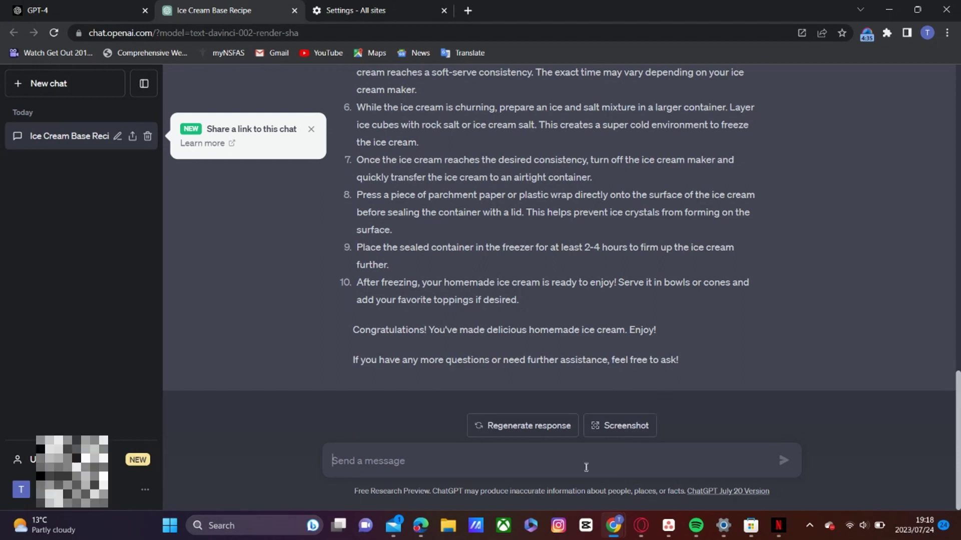
mouse_move(645, 533)
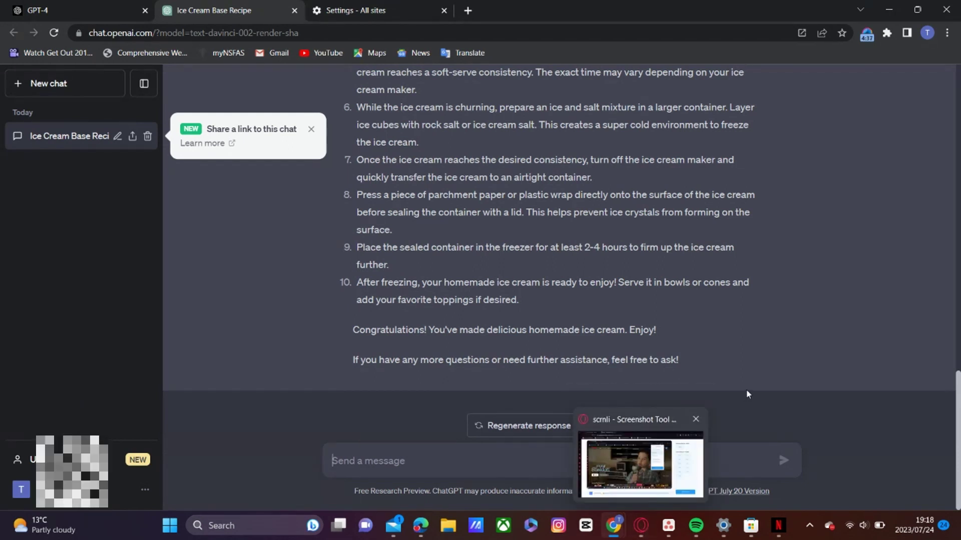